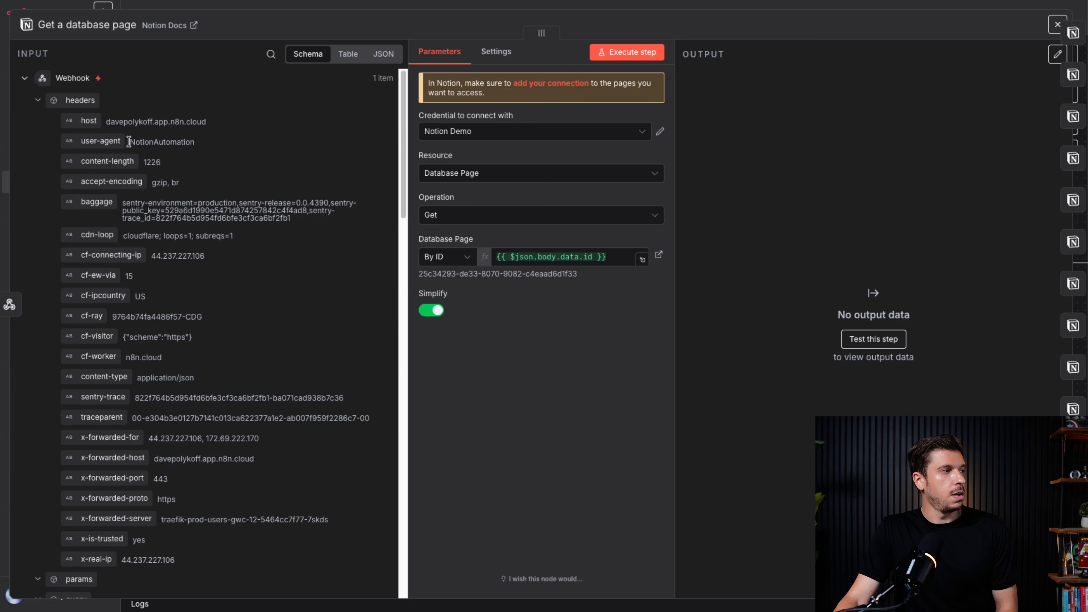
# - Review the webhook data feeding the Get a database page node and the Podcast Episodes database columns in Notion
pyautogui.click(38, 102)
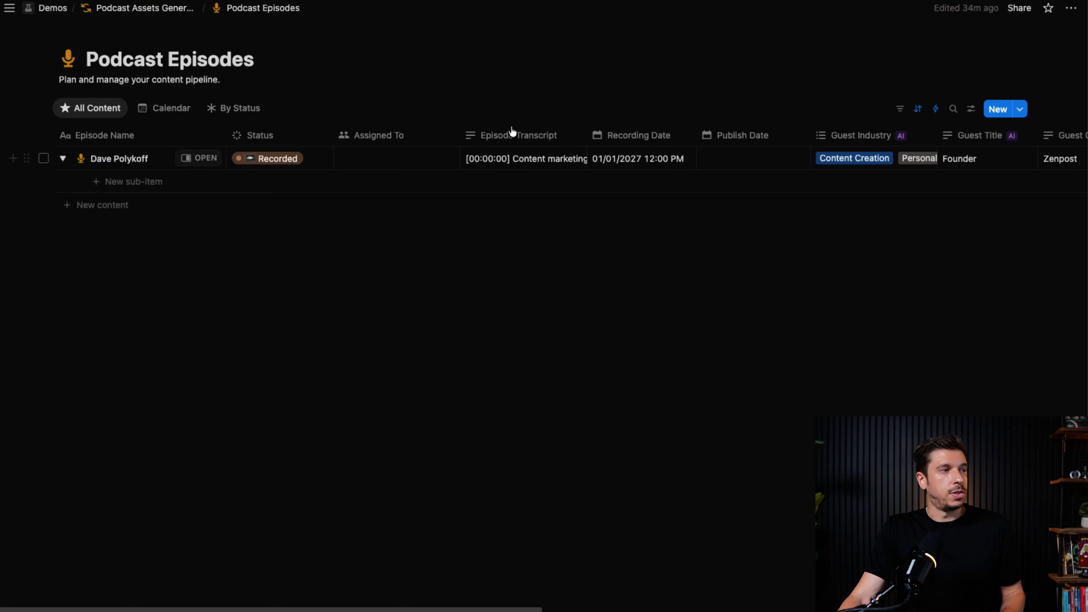
pyautogui.hscroll(10, 555, 160)
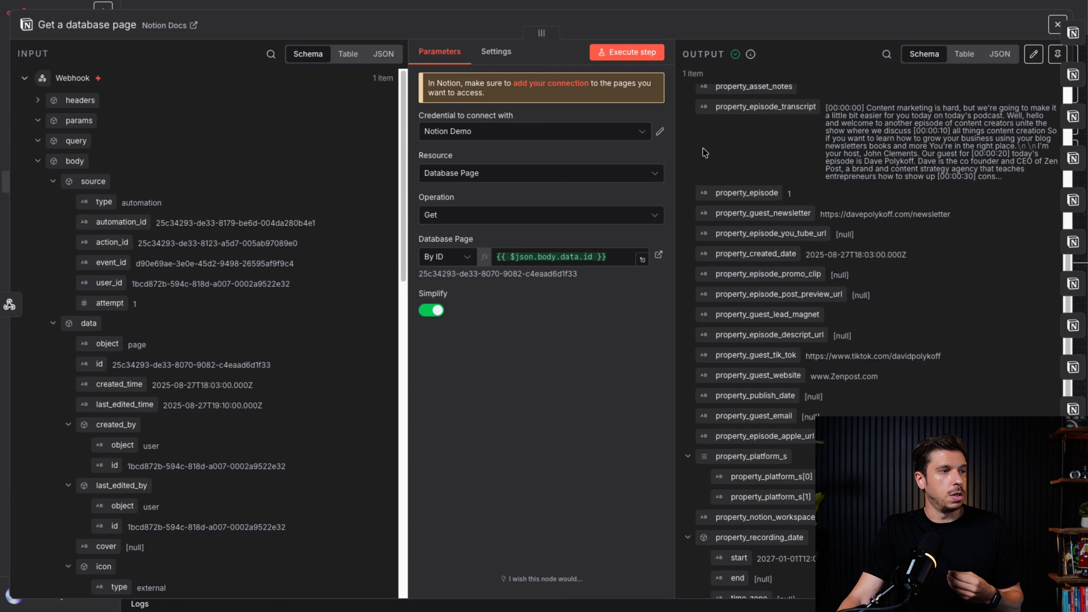
# - Leave the Get a database page node and survey the parallel PROMPT and If branches from PROMPT-01 to PROMPT-14
pyautogui.click(1058, 25)
pyautogui.hscroll(4, 694, 247)
pyautogui.hscroll(-1, 694, 247)
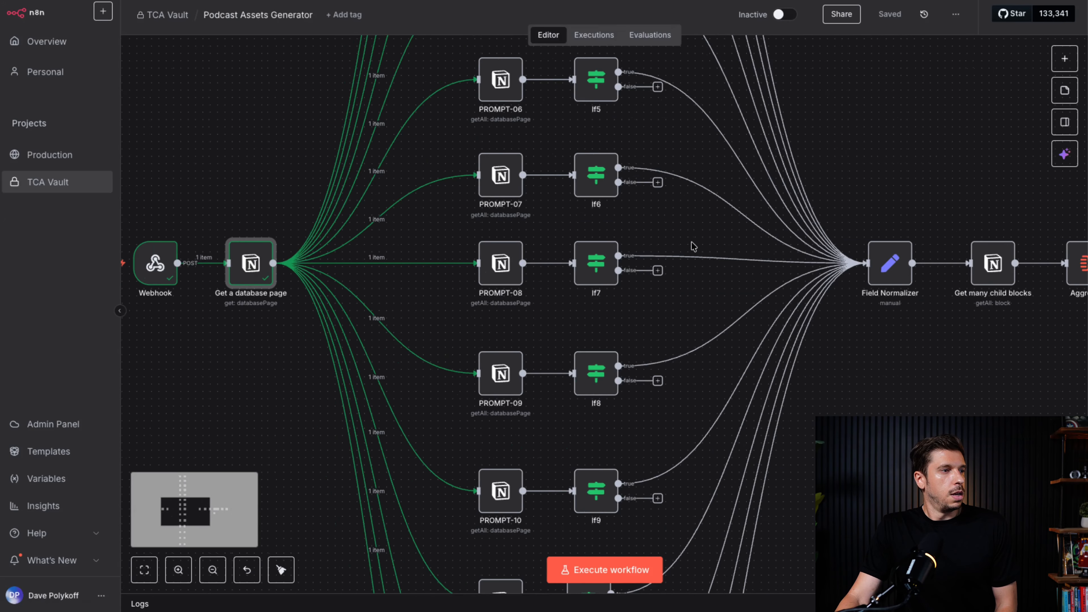
pyautogui.hscroll(-1, 694, 247)
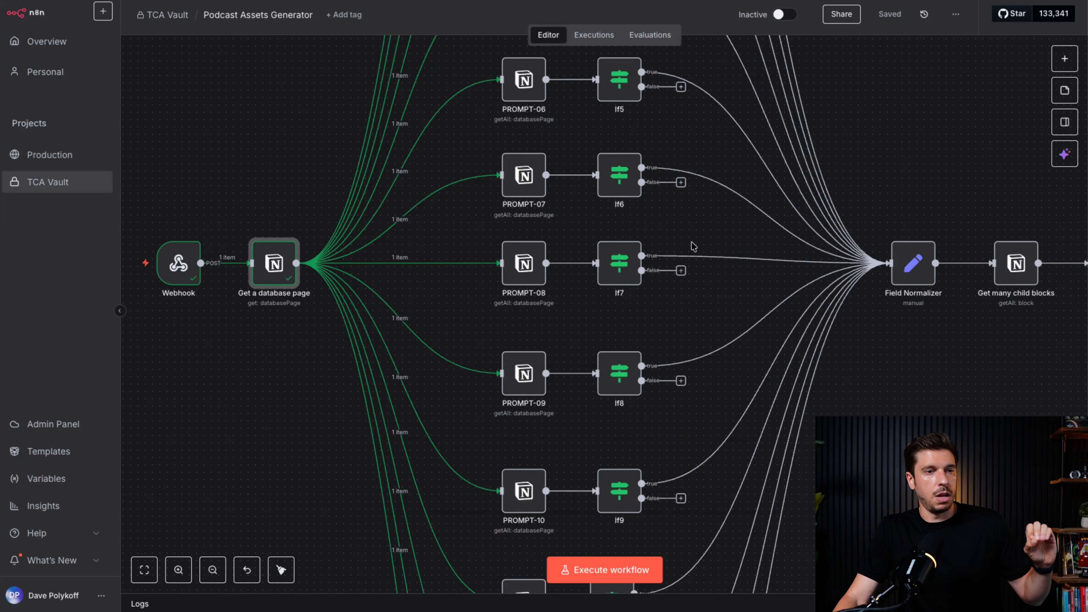
pyautogui.scroll(-3, 604, 274)
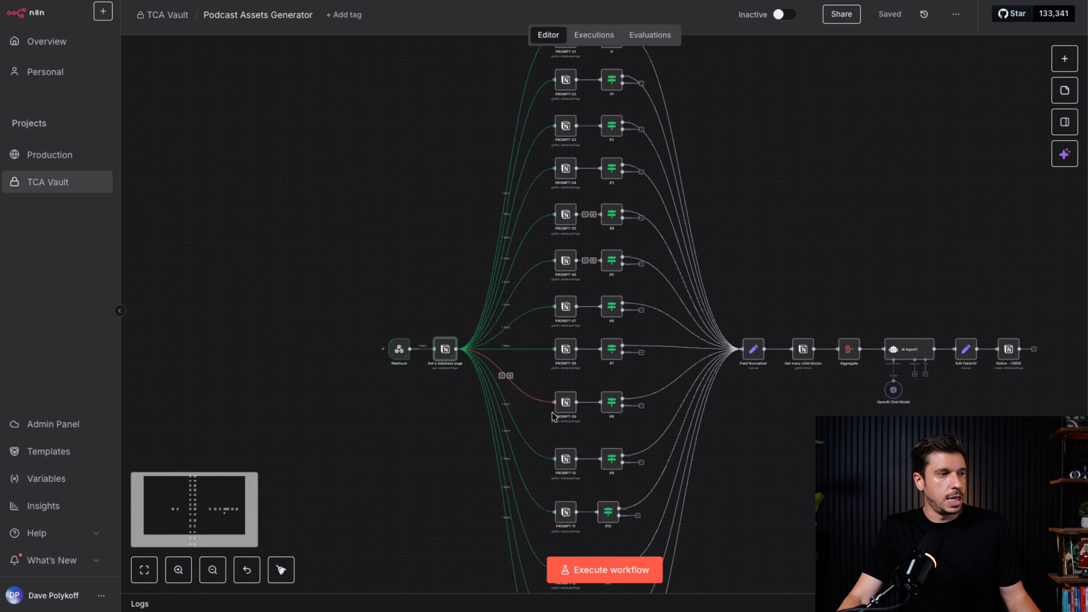
pyautogui.scroll(-3, 567, 472)
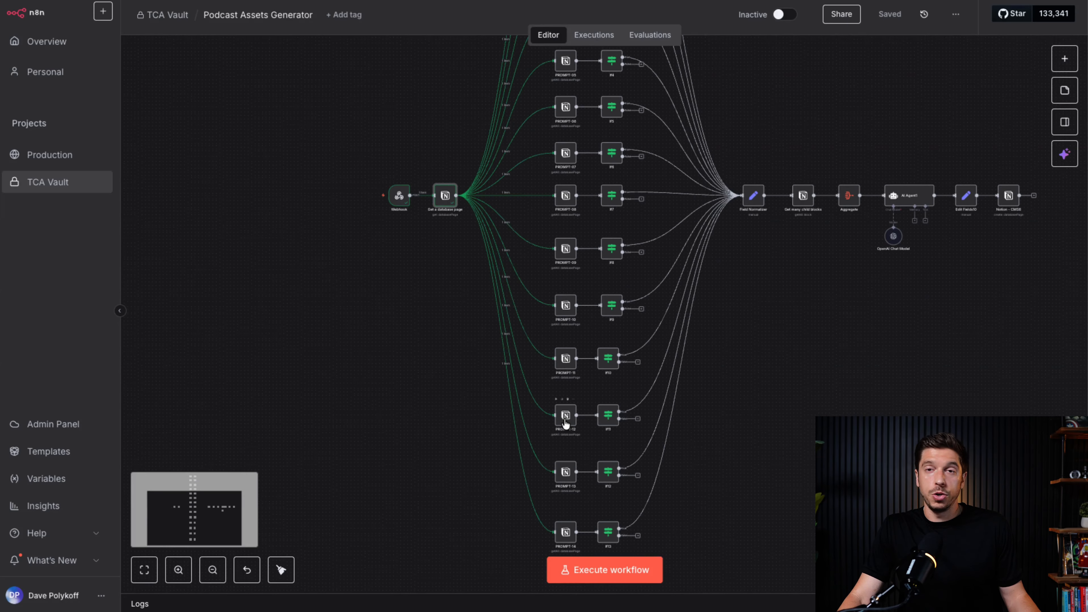
pyautogui.scroll(6, 568, 422)
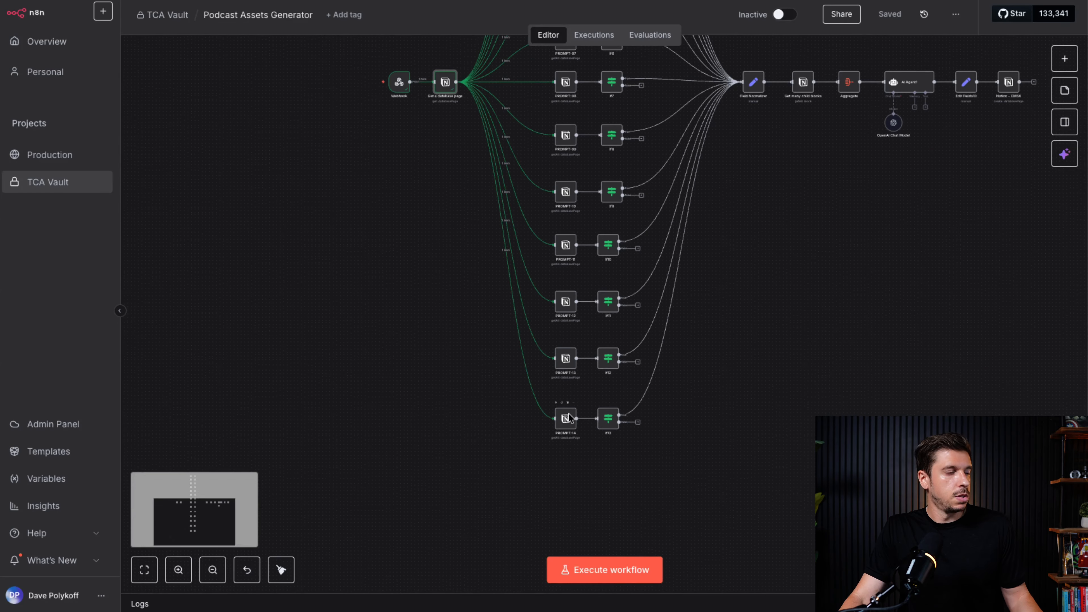
pyautogui.scroll(2, 570, 419)
pyautogui.scroll(-1, 574, 414)
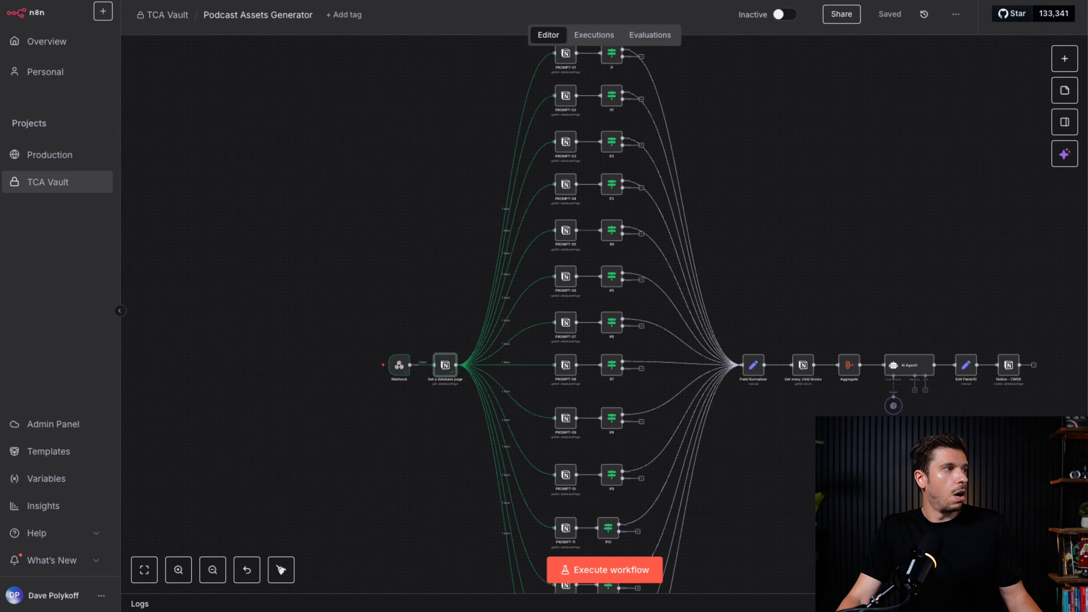
# - Switch to the Episode Assets database in Notion and examine the Asset Prompt and Example Output sections of the PROMPT-09 page
pyautogui.hotkey('ctrl', 'Tab')
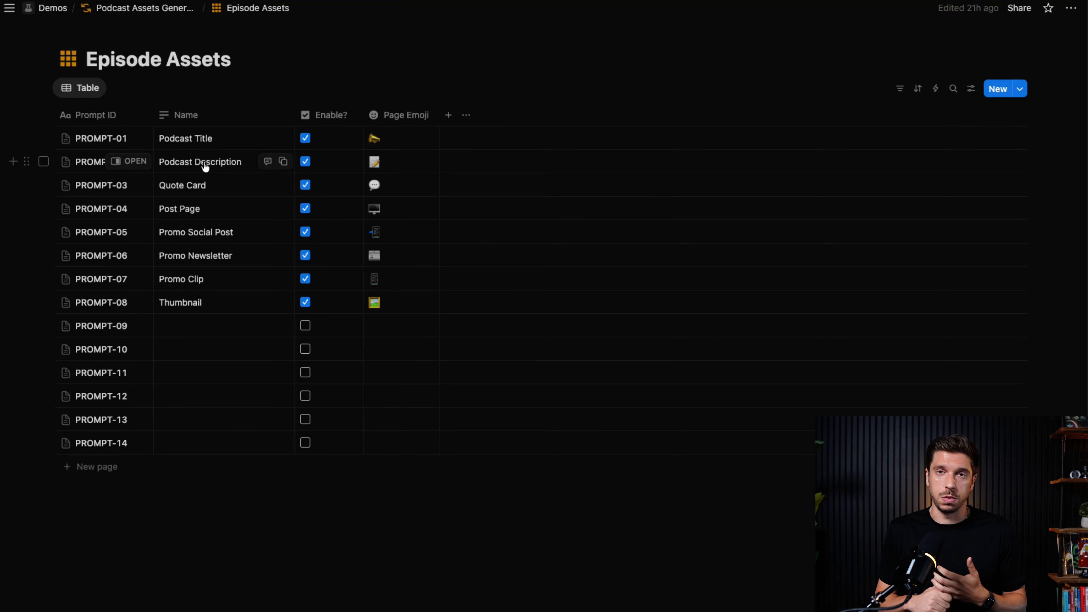
pyautogui.click(128, 326)
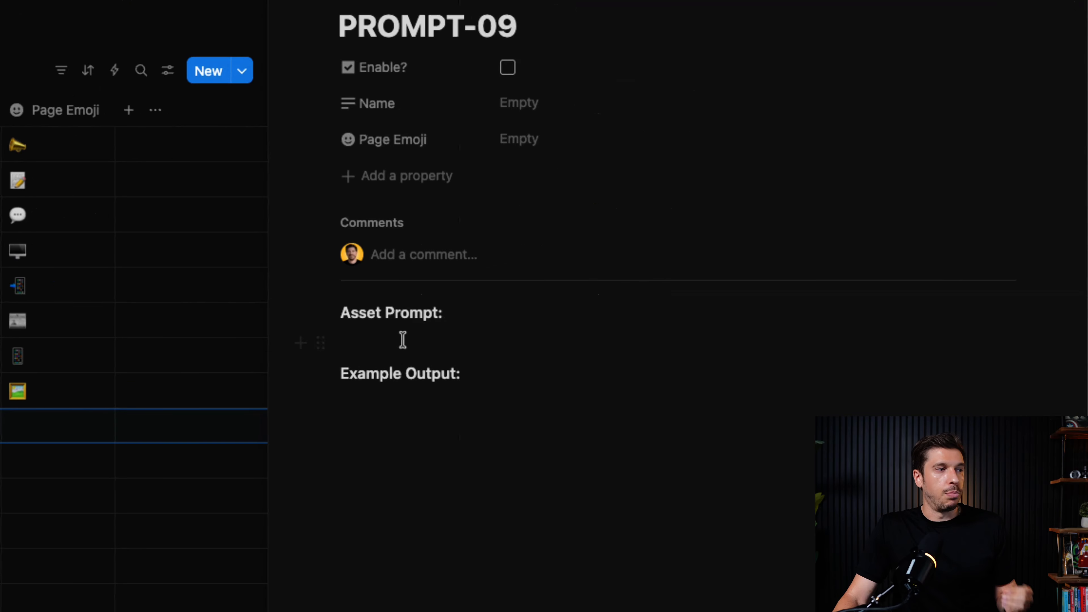
pyautogui.click(627, 264)
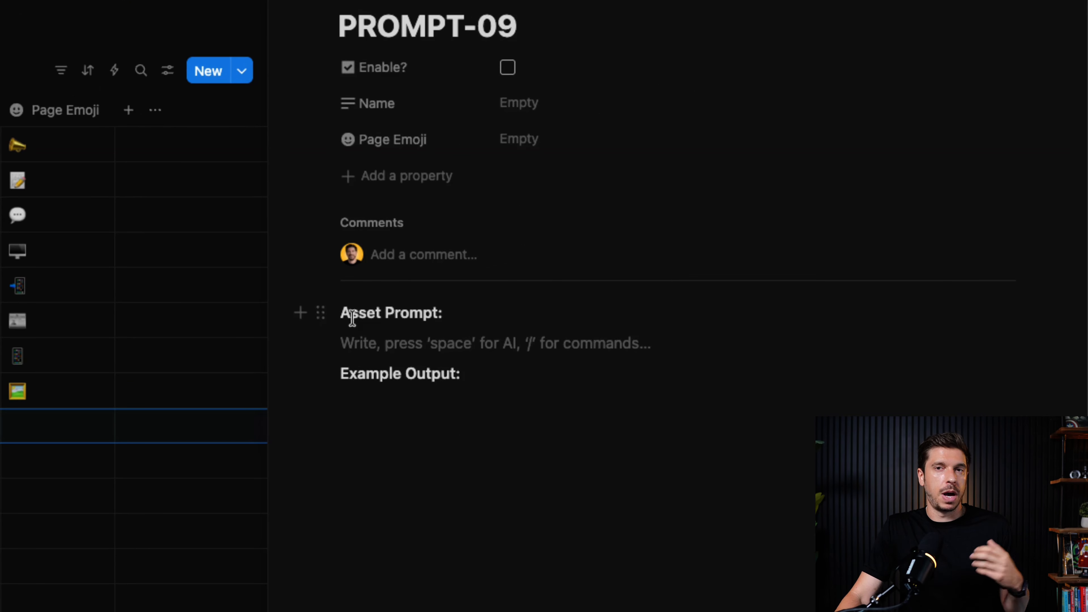
pyautogui.moveTo(342, 312); pyautogui.dragTo(454, 314)
pyautogui.moveTo(350, 376); pyautogui.dragTo(474, 371)
pyautogui.click(482, 403)
pyautogui.click(557, 13)
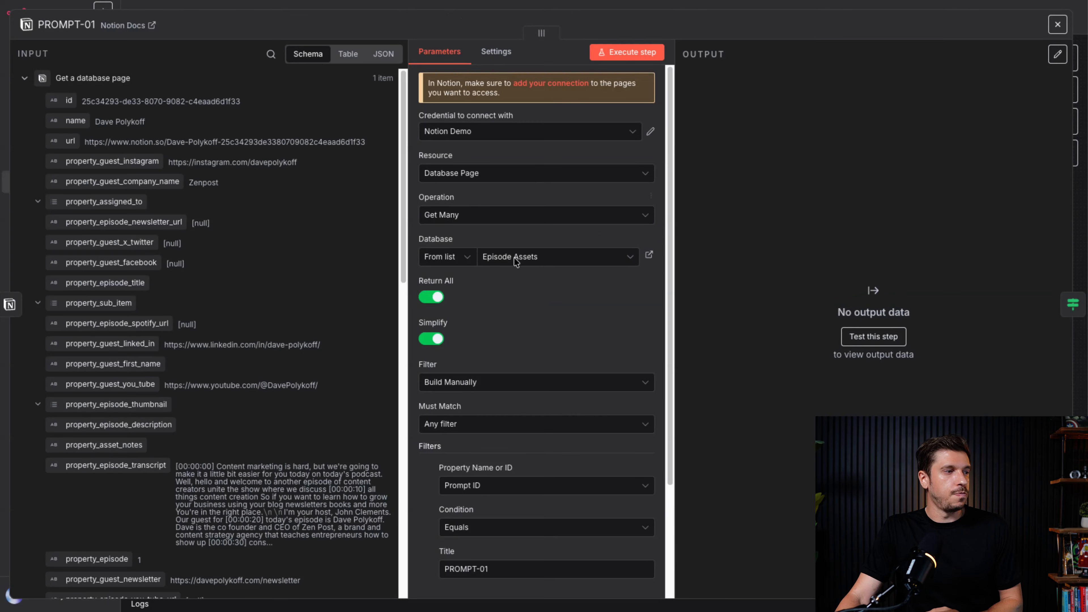
# - Examine the PROMPT-01 node's database, operation and Prompt ID filter settings in n8n
pyautogui.scroll(-4, 525, 296)
pyautogui.scroll(2, 616, 333)
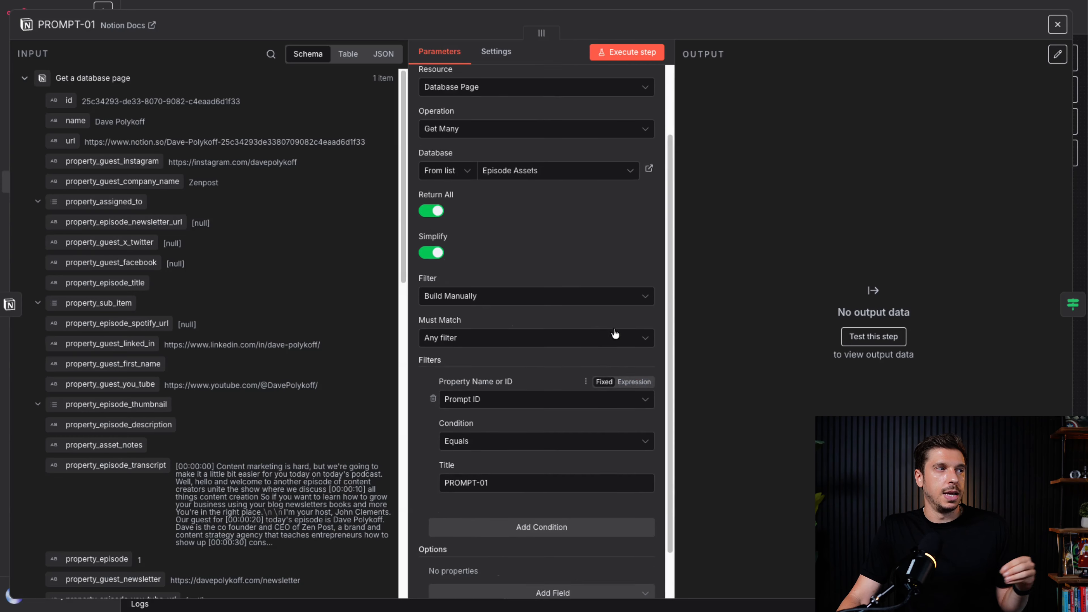
pyautogui.scroll(2, 615, 333)
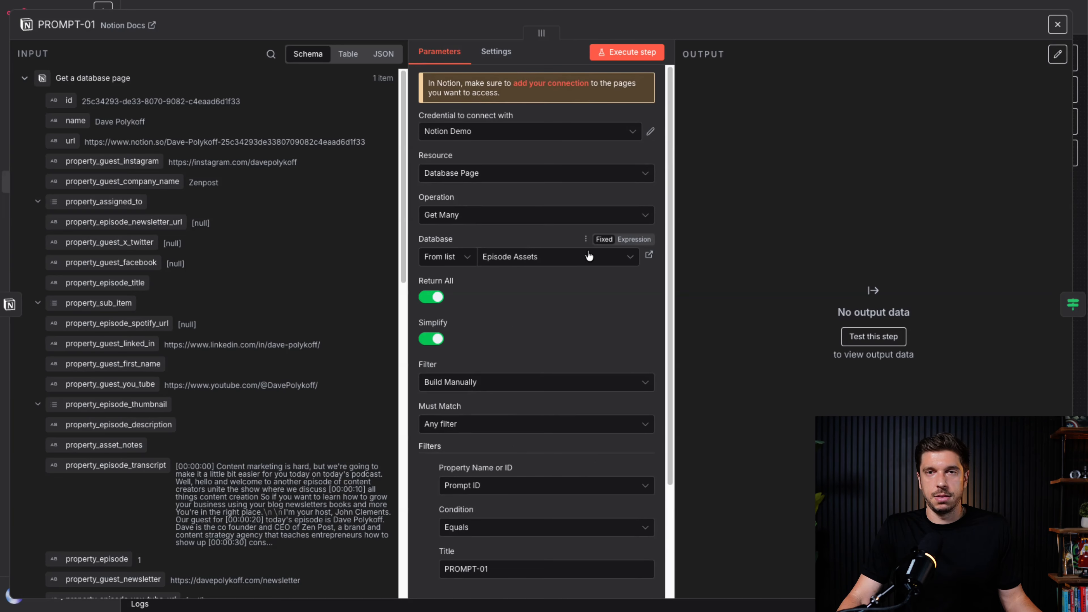
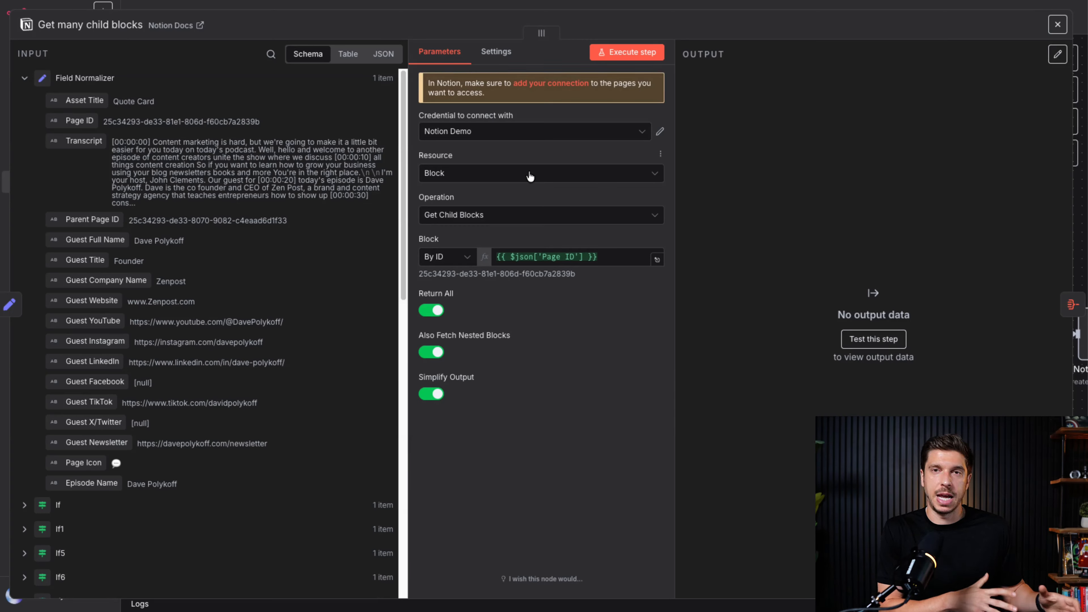
# - Inspect the Page ID expression used as the block in the Get many child blocks node, alongside the Field Normalizer input
pyautogui.click(24, 78)
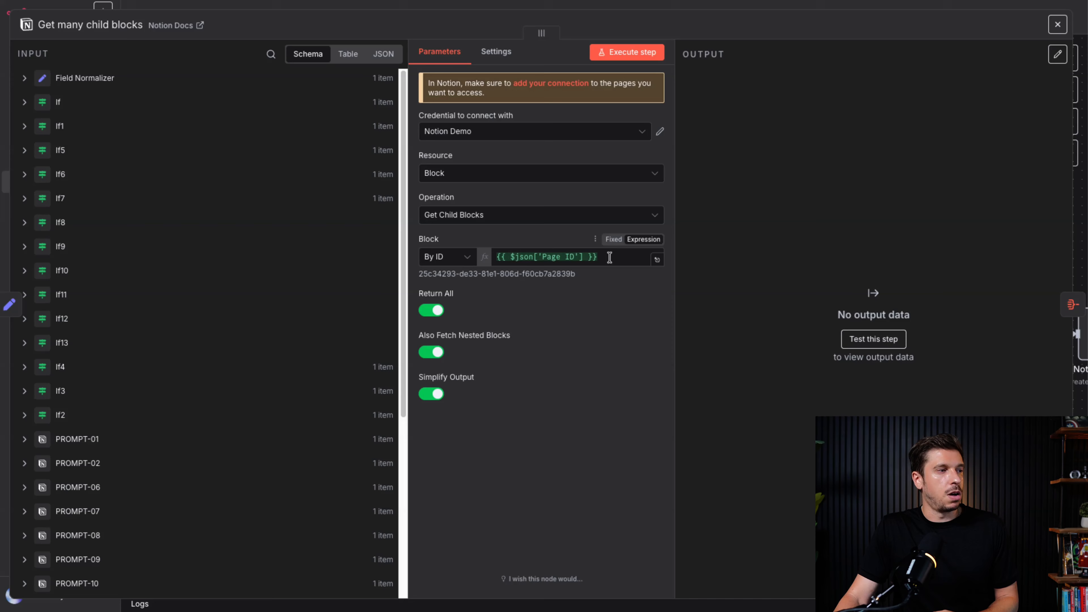
pyautogui.click(570, 256)
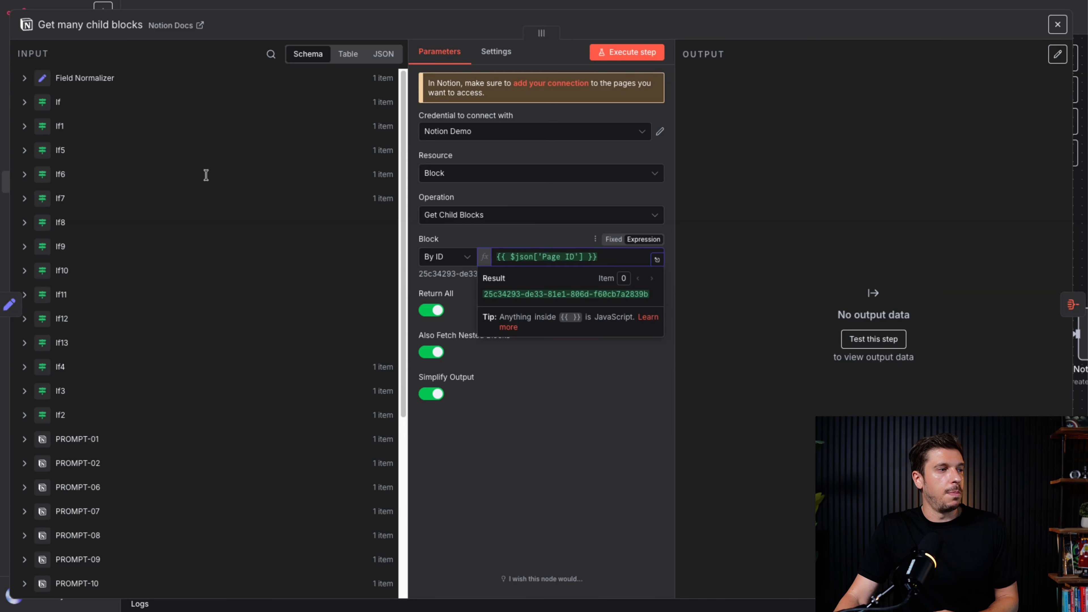
pyautogui.click(24, 78)
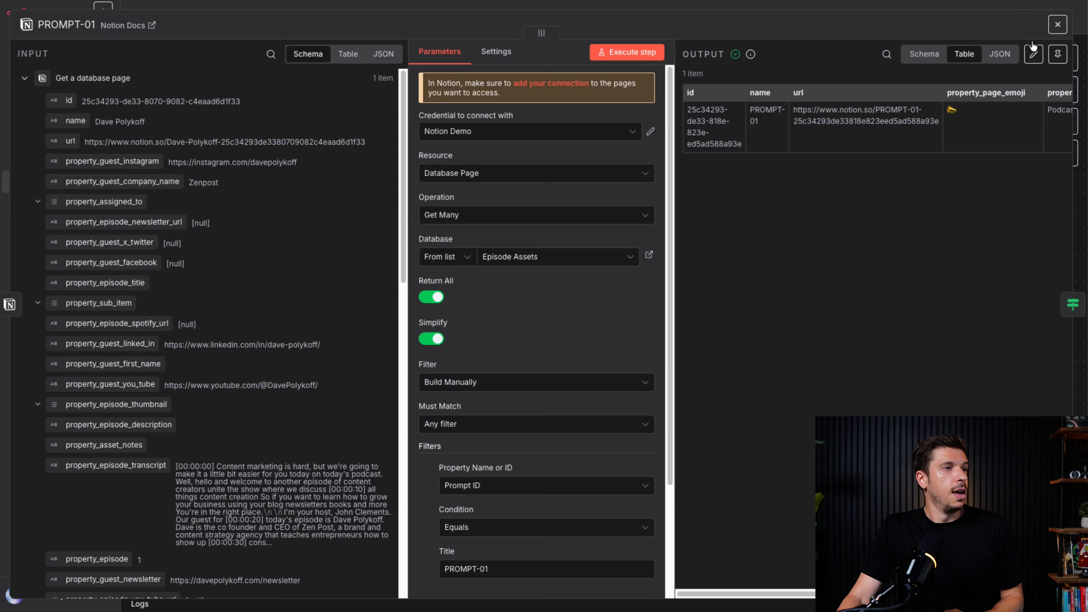
# - Leave the PROMPT-01 node and trace the executed prompt branches into the Field Normalizer
pyautogui.click(1056, 25)
pyautogui.scroll(-15, 761, 346)
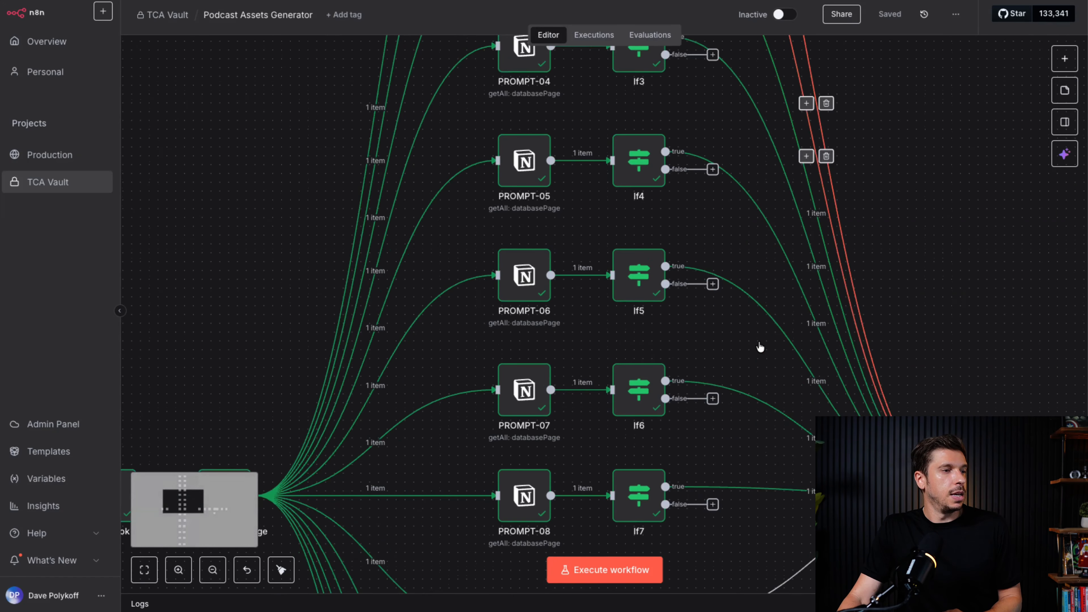
pyautogui.hscroll(10, 761, 346)
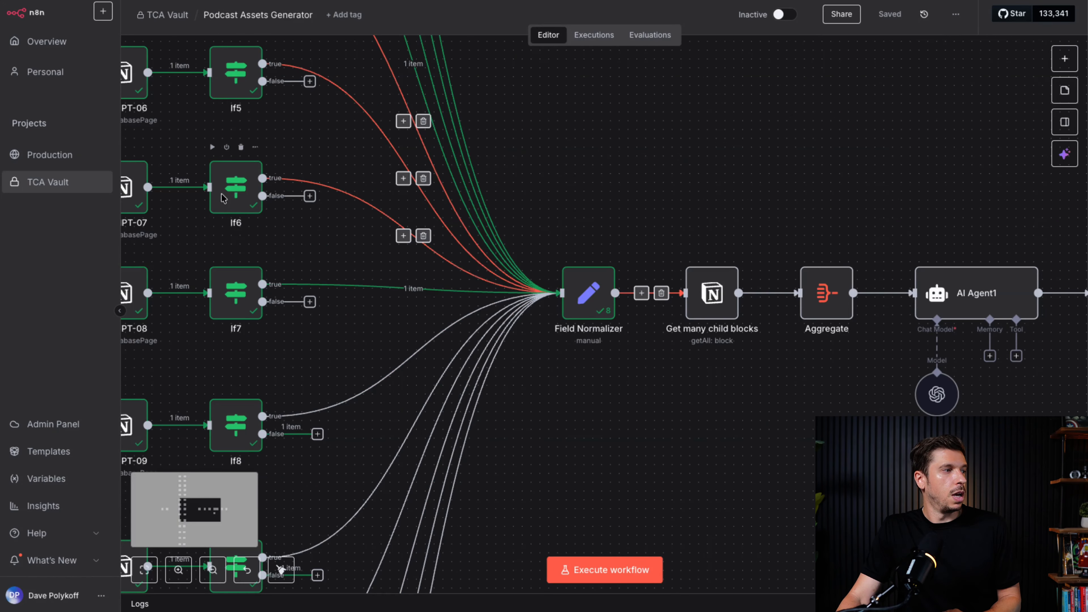
# - Inspect the property_enable condition of the If node that follows PROMPT-01
pyautogui.scroll(12, 231, 196)
pyautogui.scroll(4, 232, 196)
pyautogui.hscroll(-7, 231, 196)
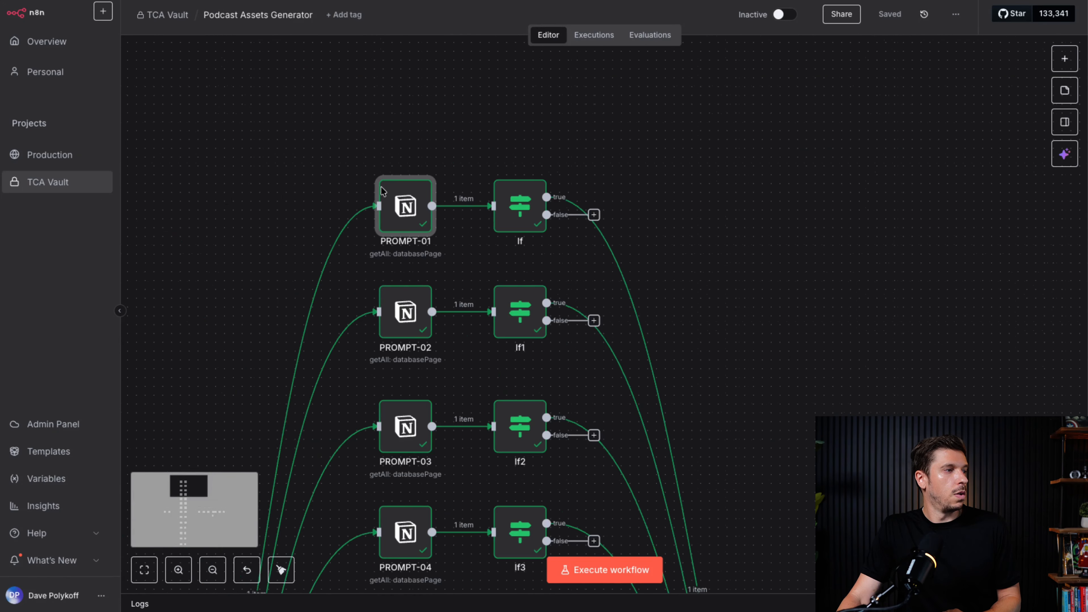
pyautogui.doubleClick(519, 203)
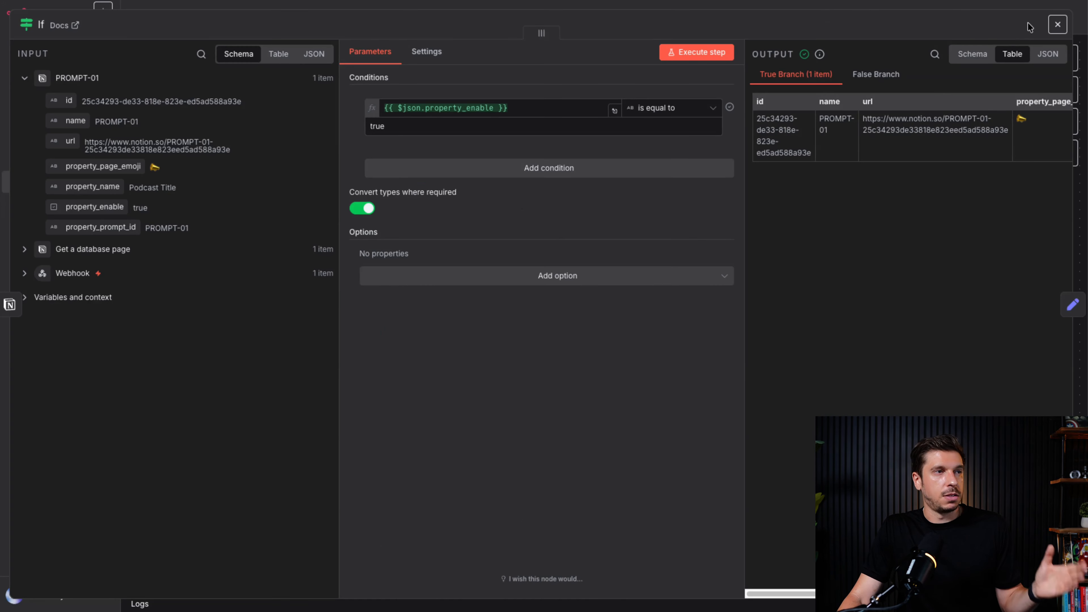
pyautogui.click(1053, 23)
# - Test the Get many child blocks node and review the items it outputs
pyautogui.doubleClick(720, 248)
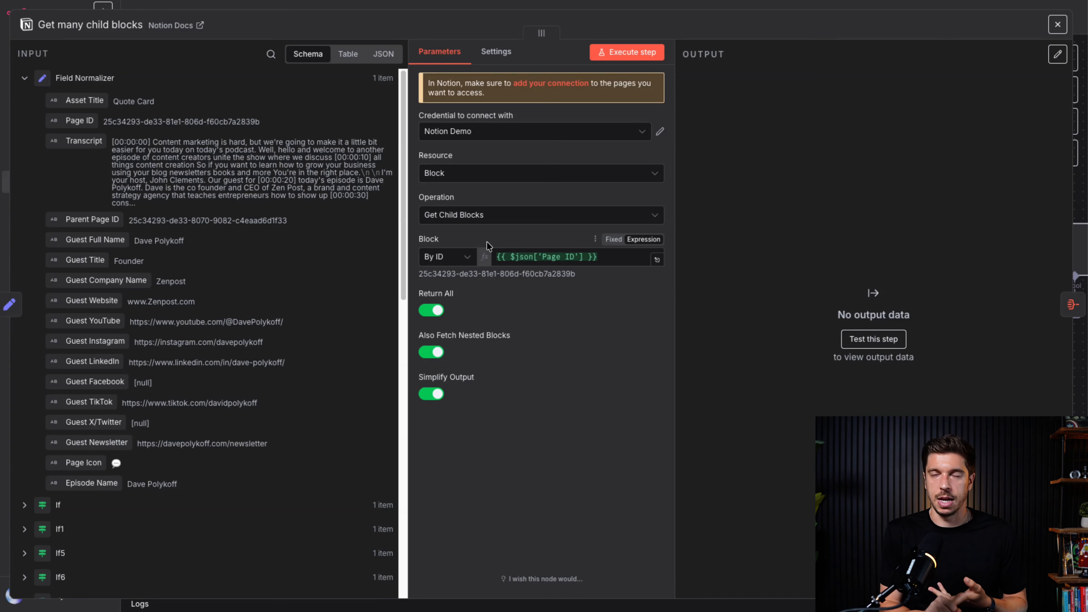
pyautogui.click(874, 339)
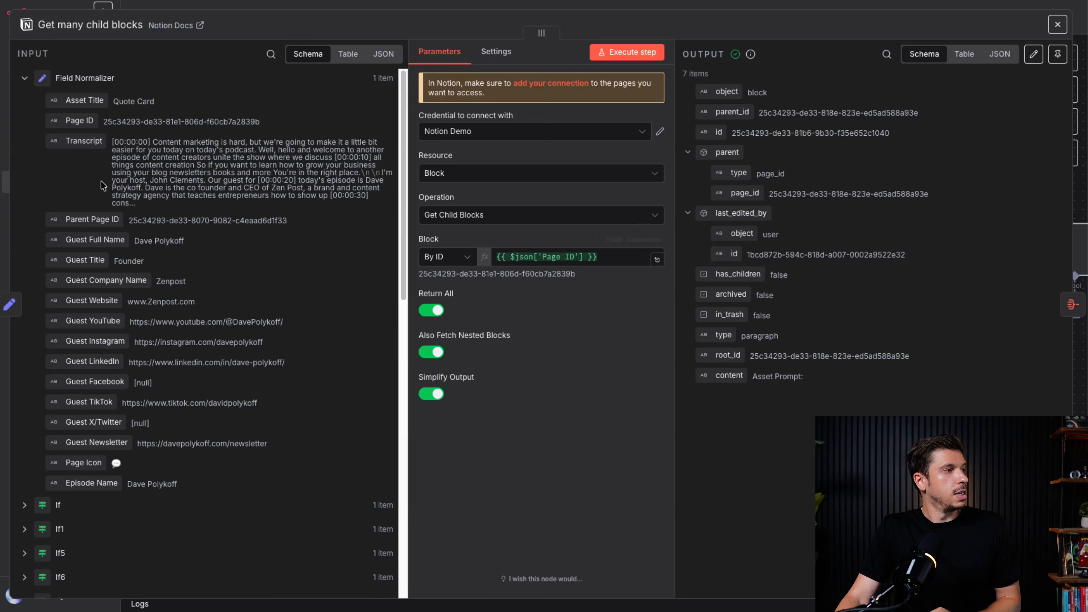
pyautogui.click(24, 79)
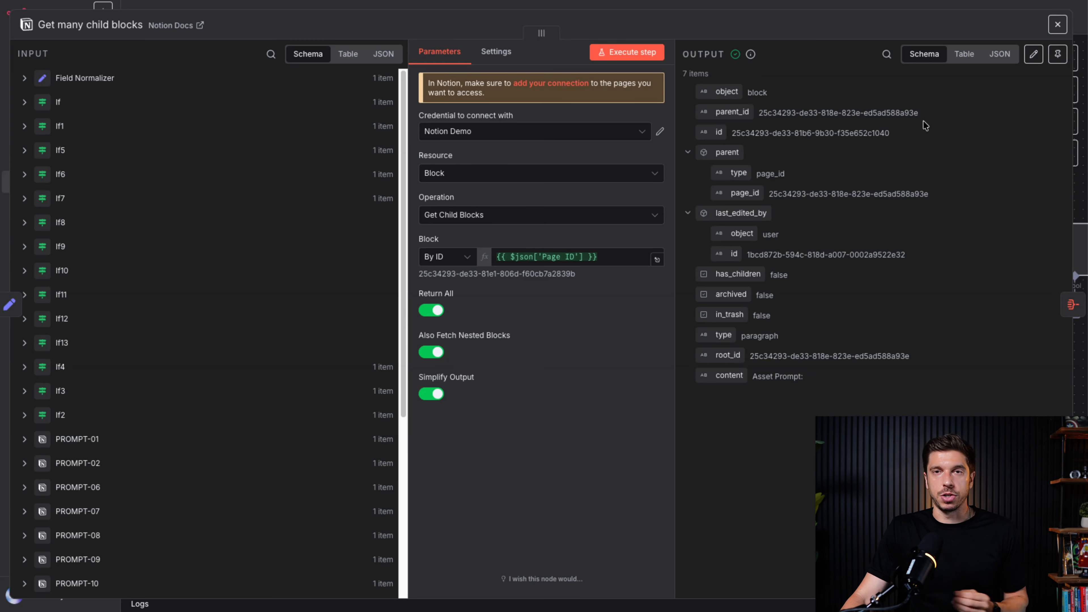
pyautogui.moveTo(683, 75); pyautogui.dragTo(719, 75)
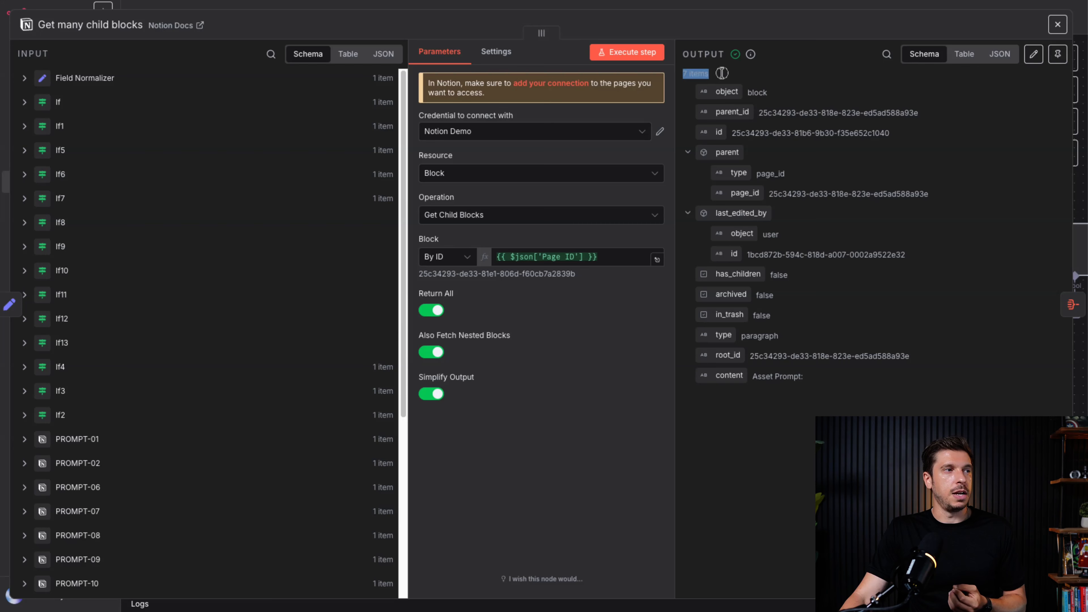
pyautogui.click(722, 76)
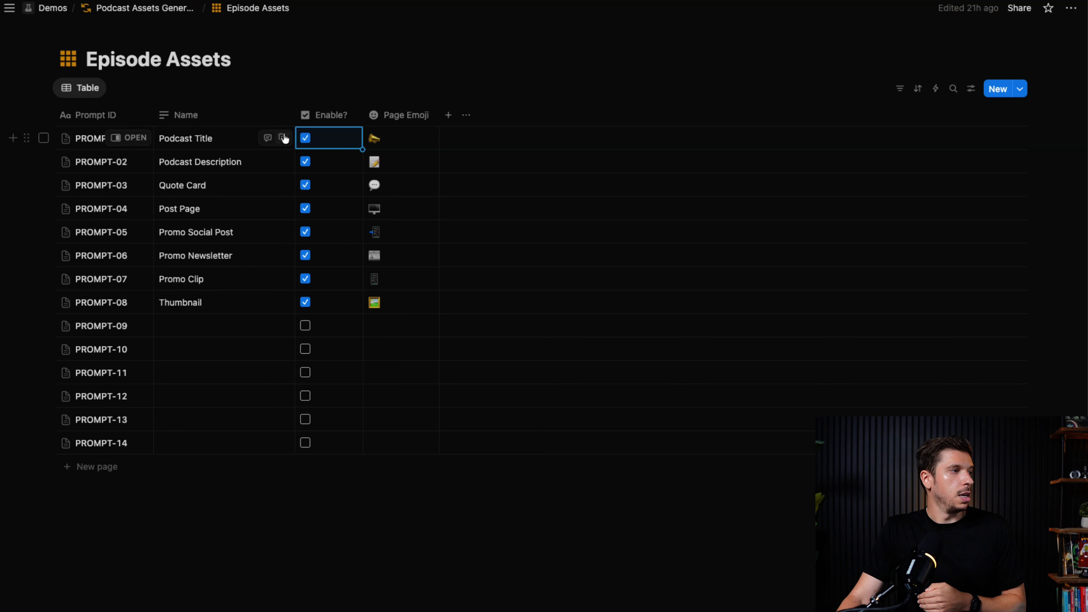
# - Switch to the Episode Assets database in Notion and open the PROMPT-01 page to read its asset prompt
pyautogui.click(134, 139)
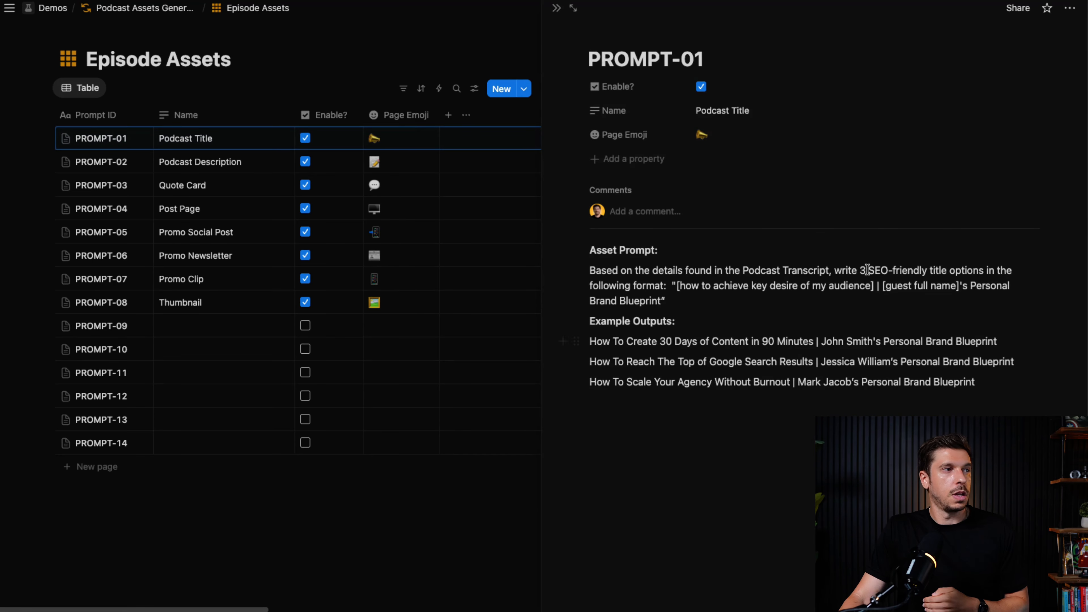